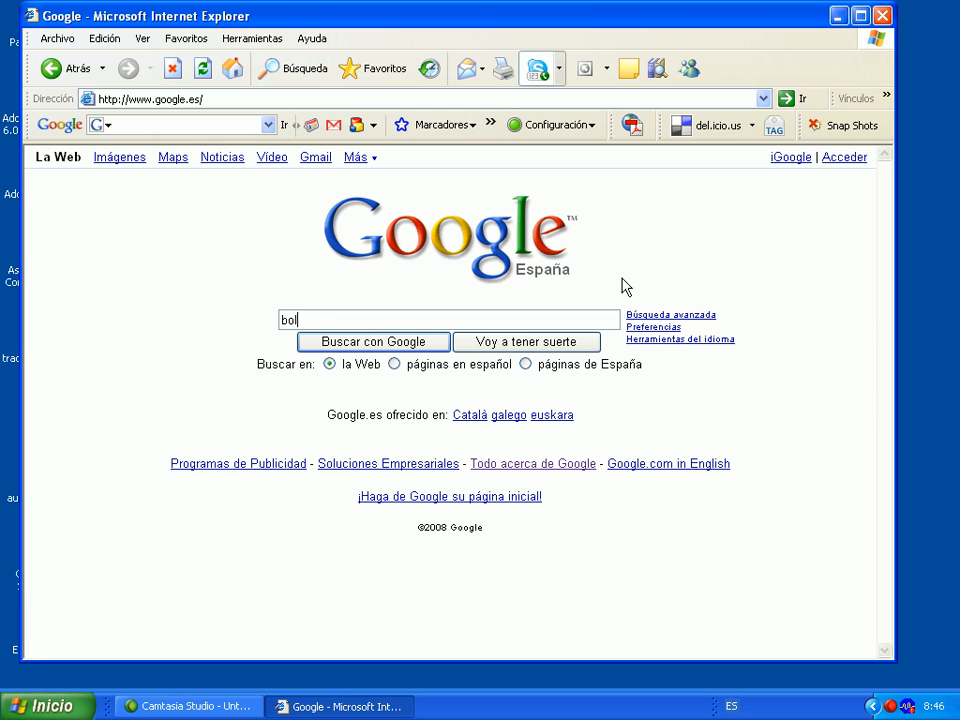
Search Google for 'bolgger', accept the 'blogger' correction, and open the Blogger de Google result
key(Return)
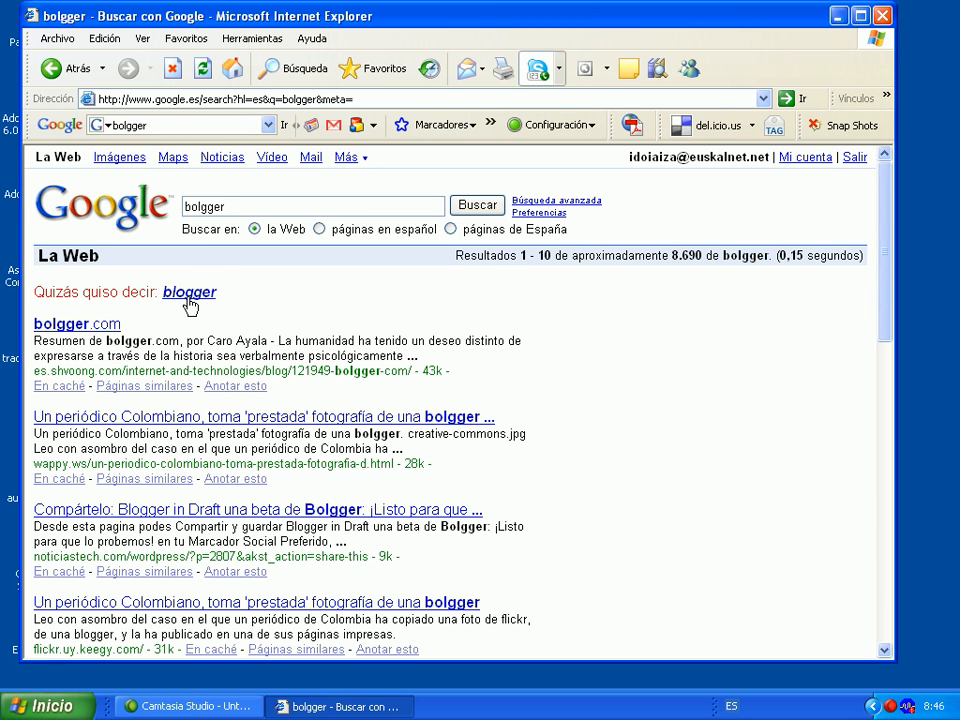
click(199, 292)
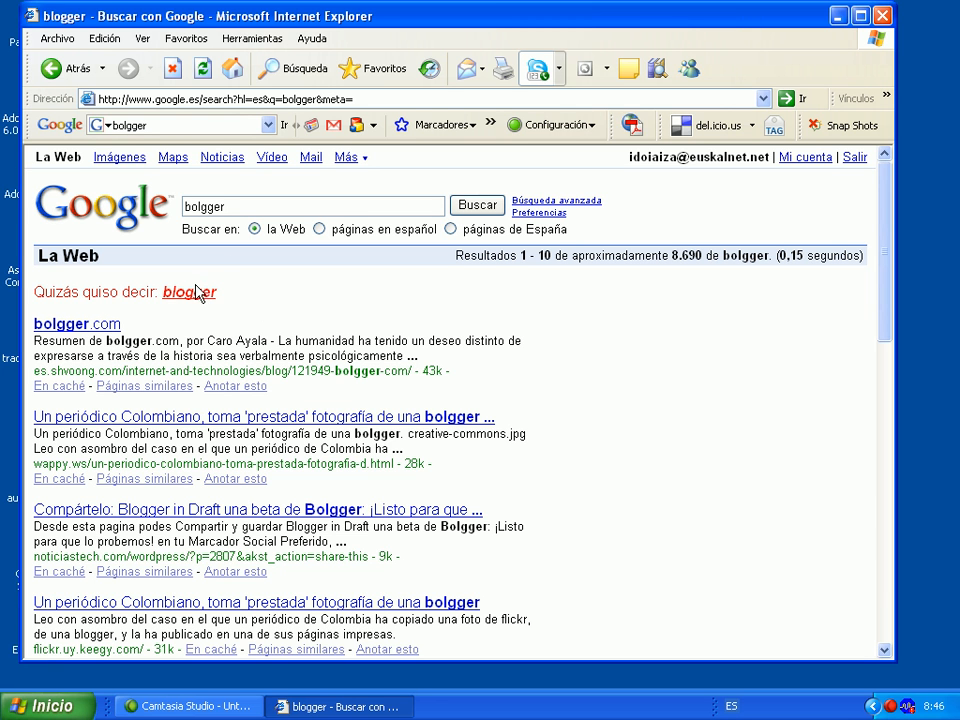
click(126, 288)
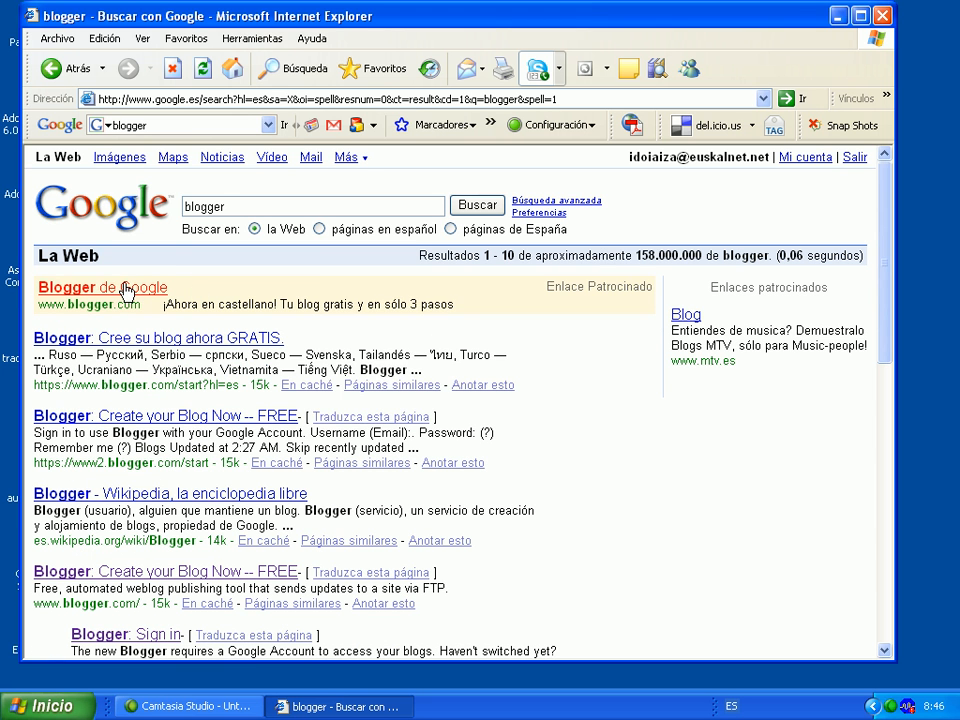
Accept the security alerts and start a new blog, reaching the Google account sign-up form
click(506, 405)
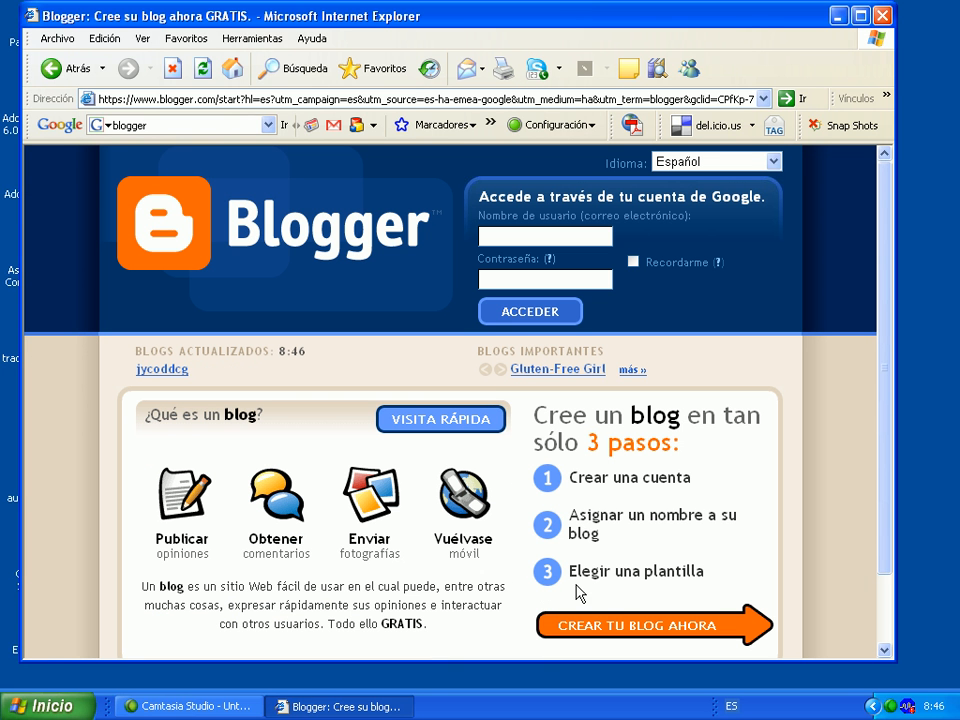
click(610, 626)
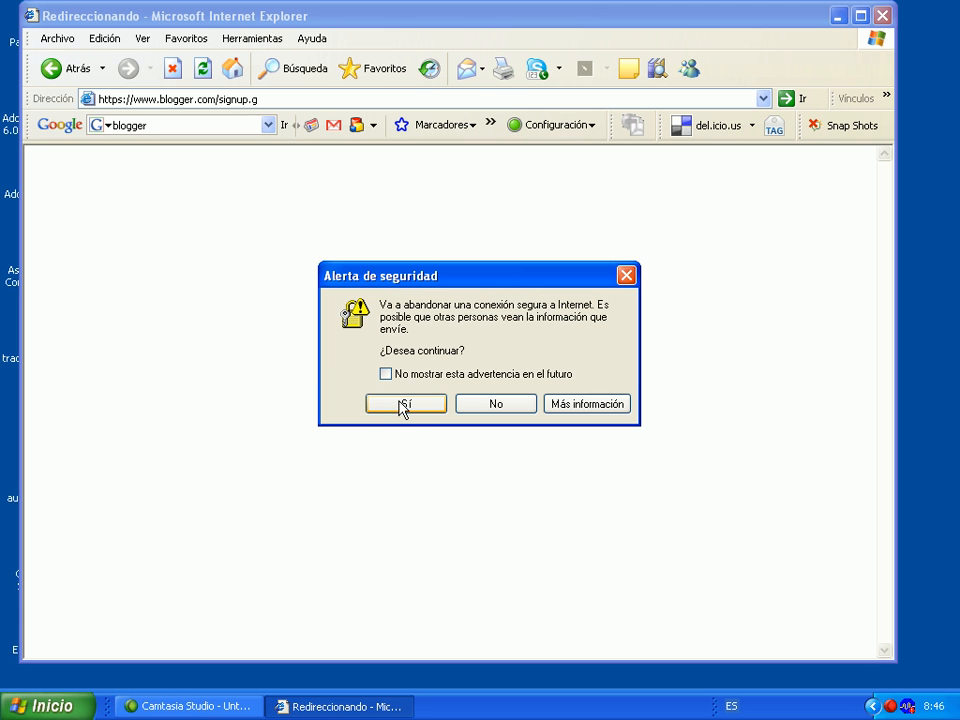
click(400, 404)
click(526, 409)
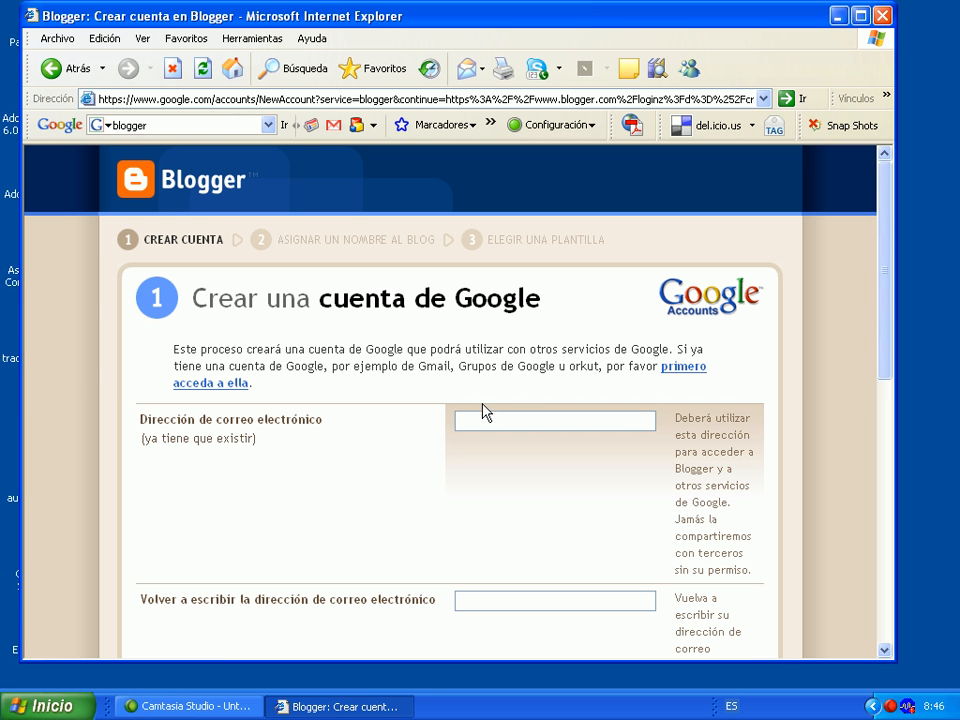
click(481, 421)
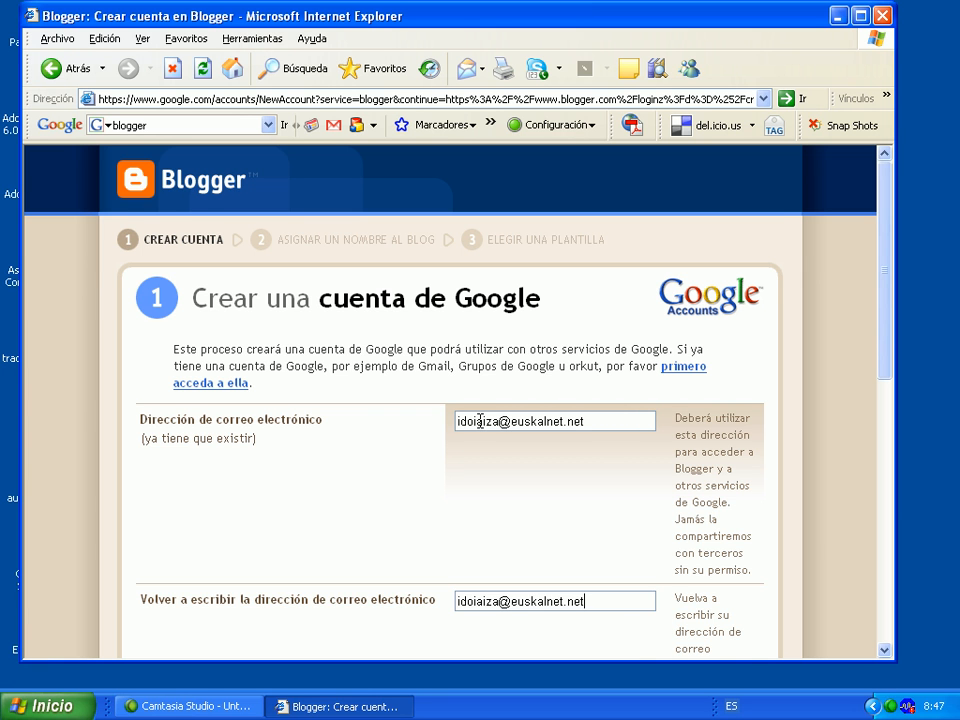
Enter and confirm the account e-mail, enter the password, and fill in a display name
key(Tab)
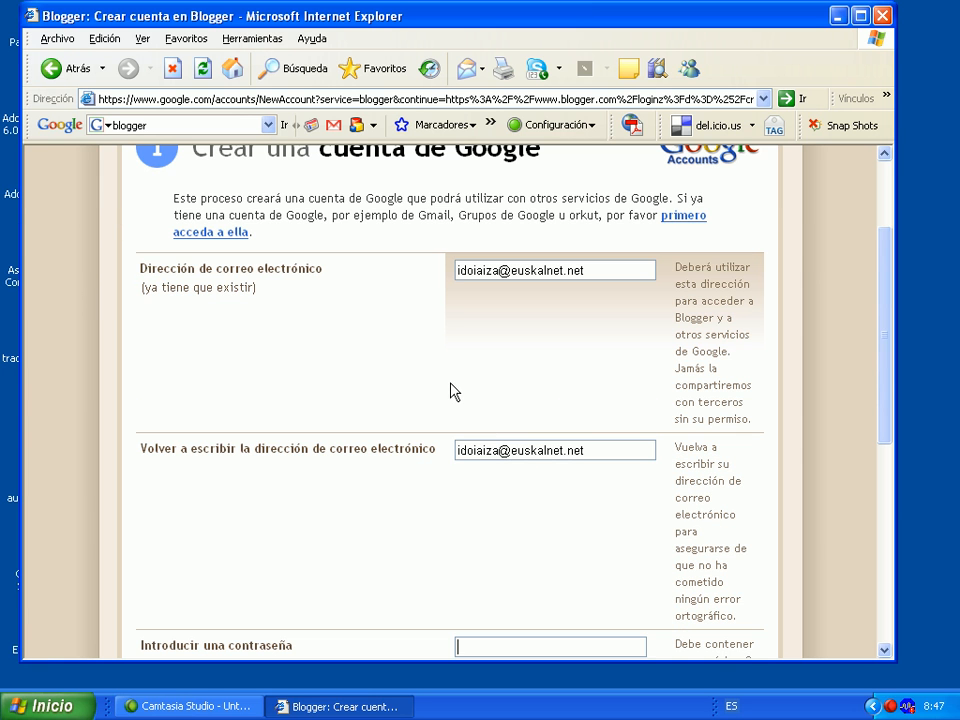
text(******)
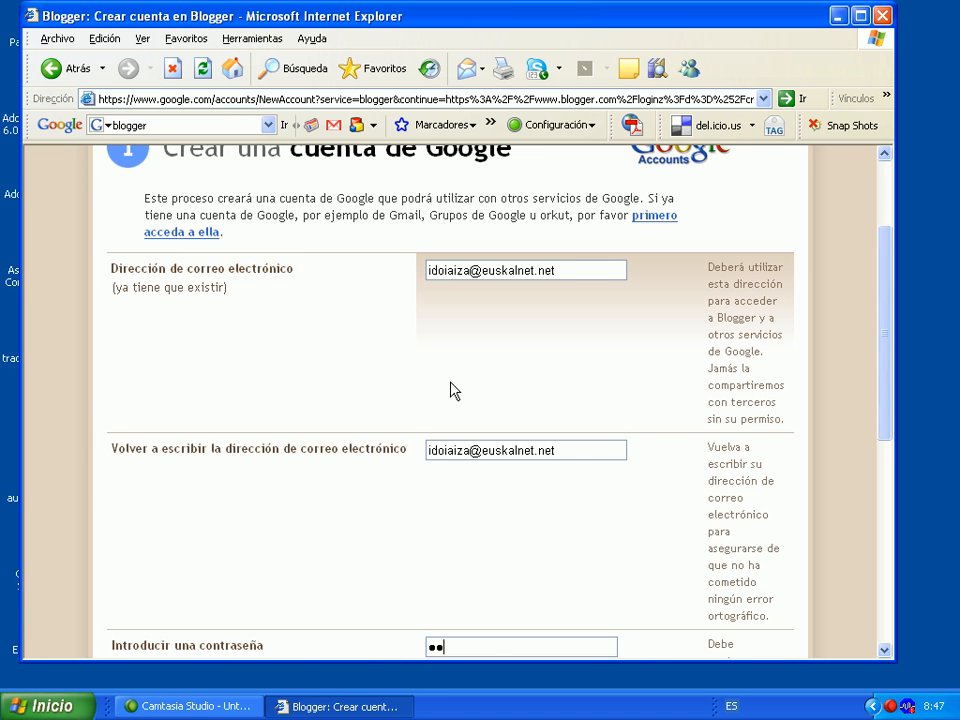
text(***)
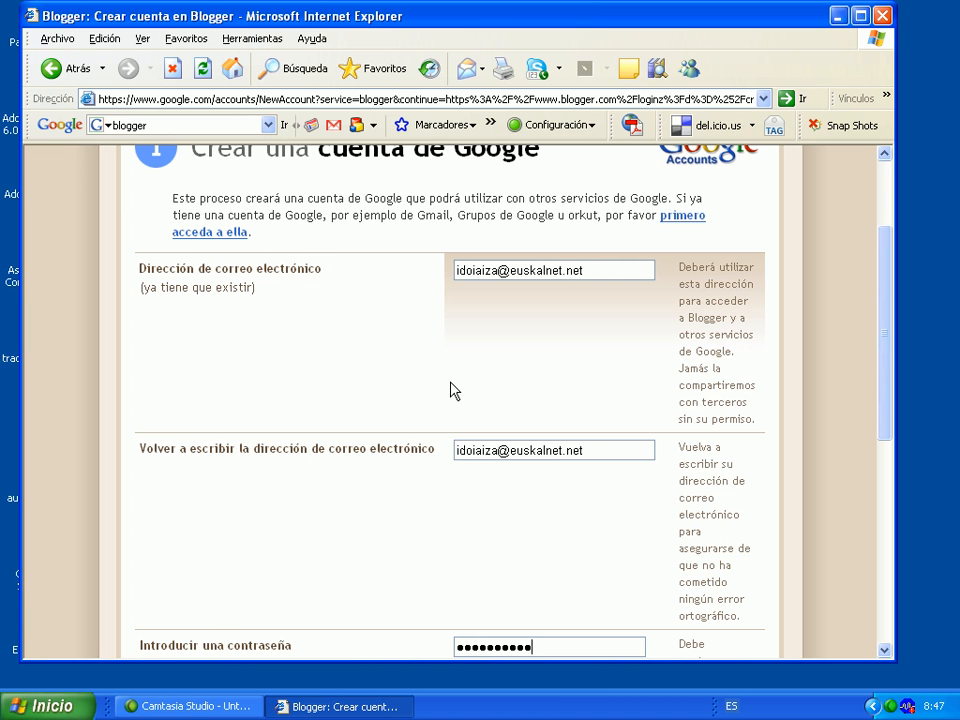
key(Tab)
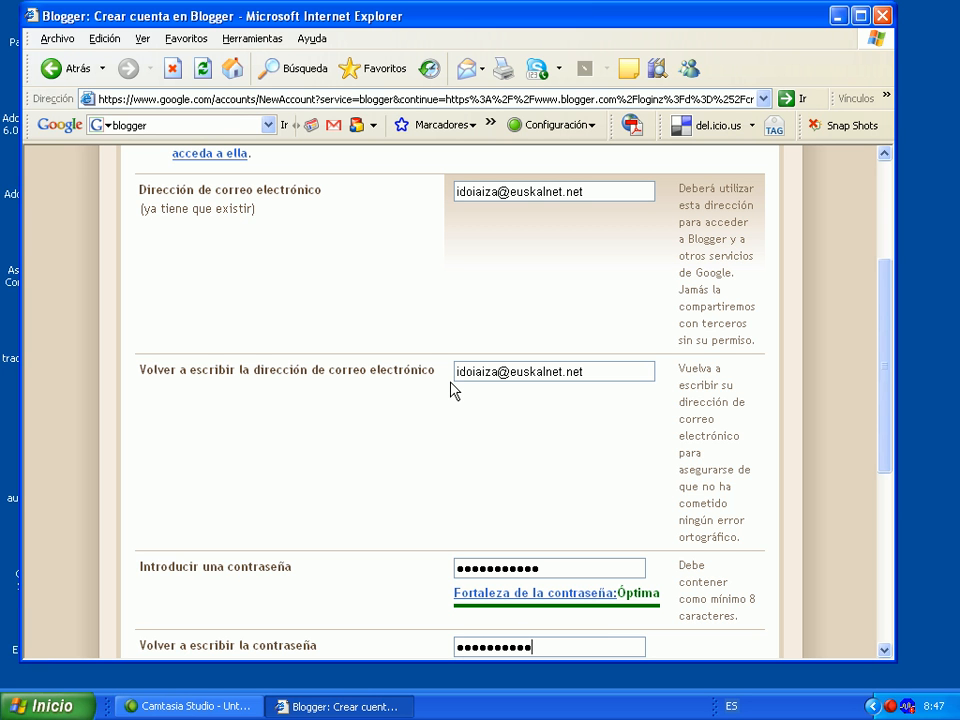
key(Tab)
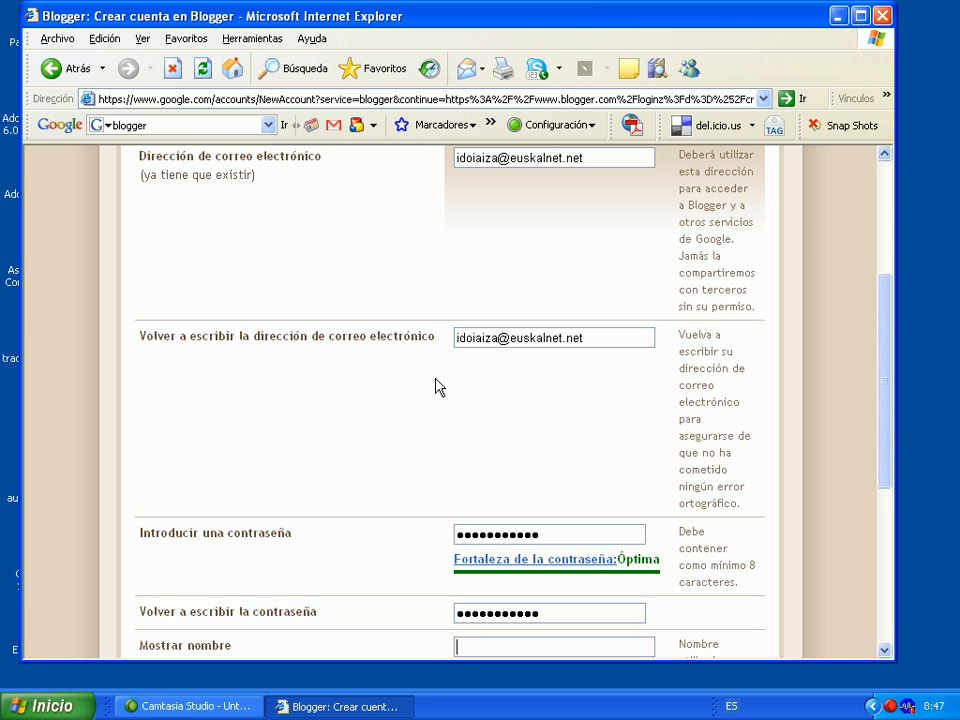
text(idoia)
key(Tab)
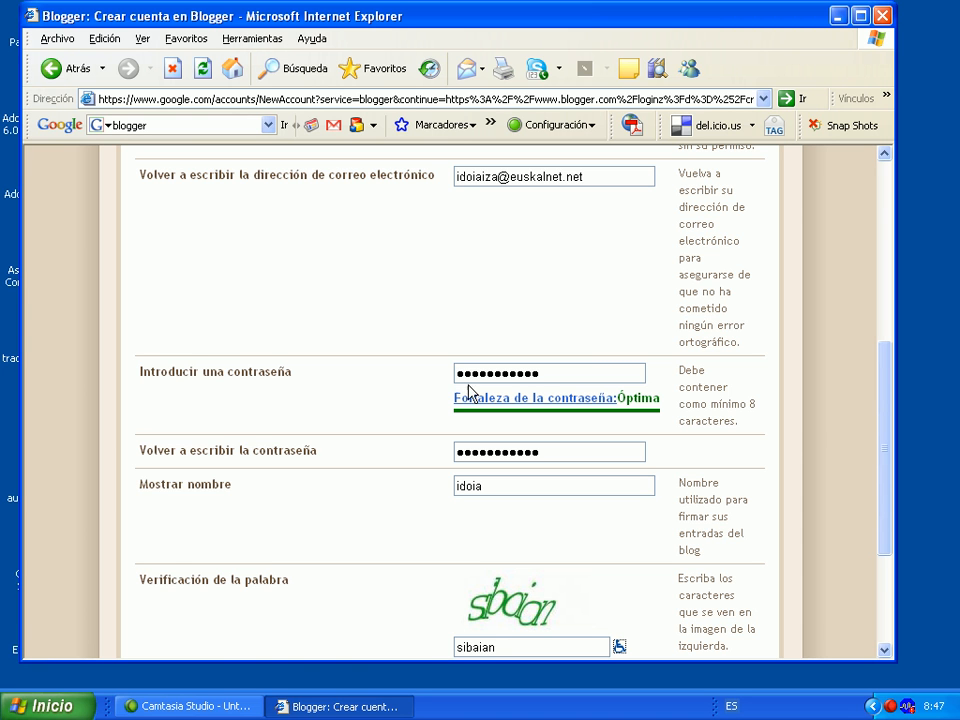
Enter the word verification, accept the terms of service, and submit the account form
click(881, 652)
double_click(883, 651)
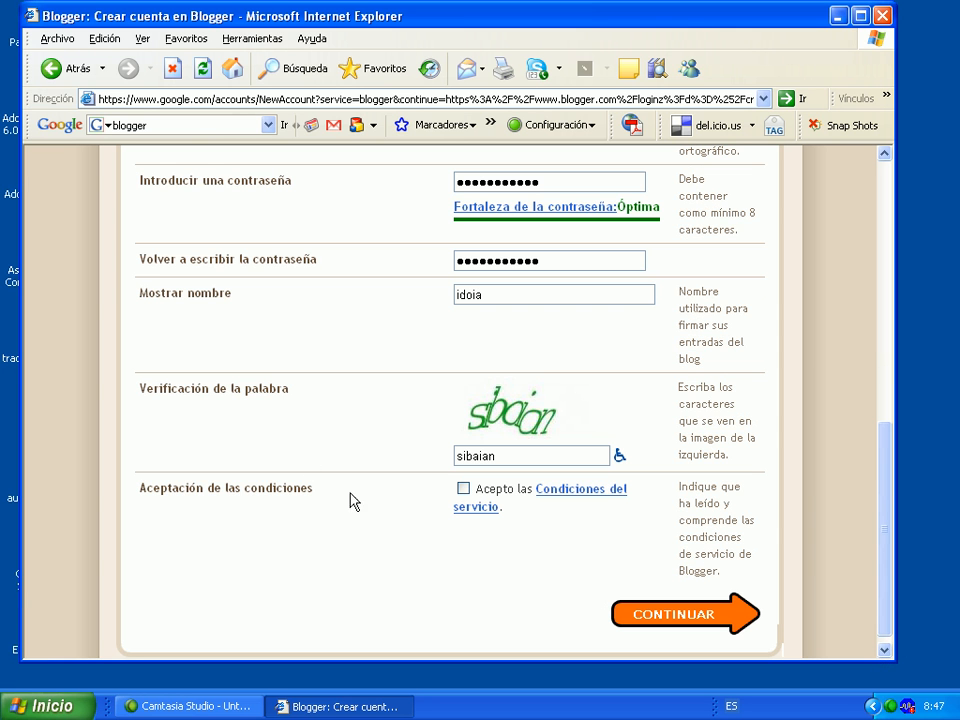
click(463, 489)
click(670, 632)
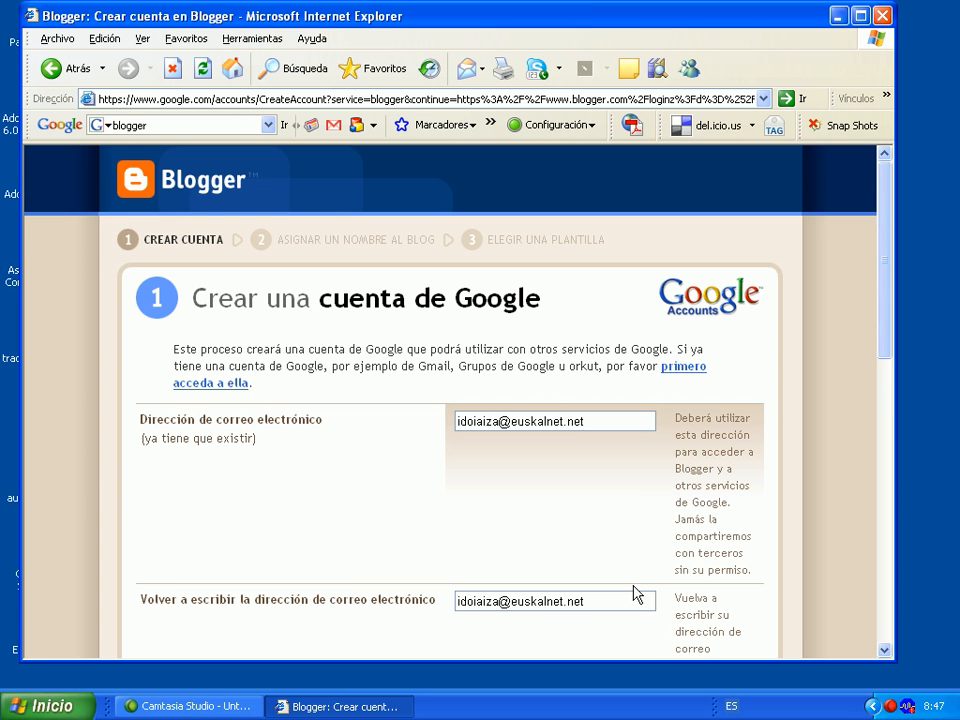
Re-enter and confirm the password, type the new verification word, and resubmit the form
scroll(751, 560, down, 5)
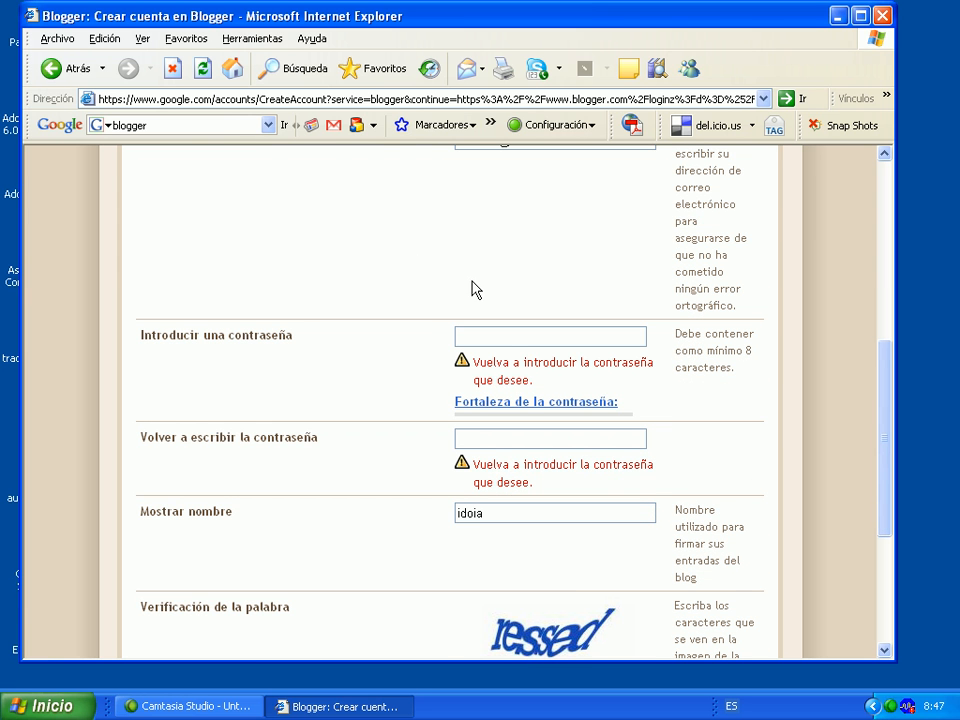
click(467, 333)
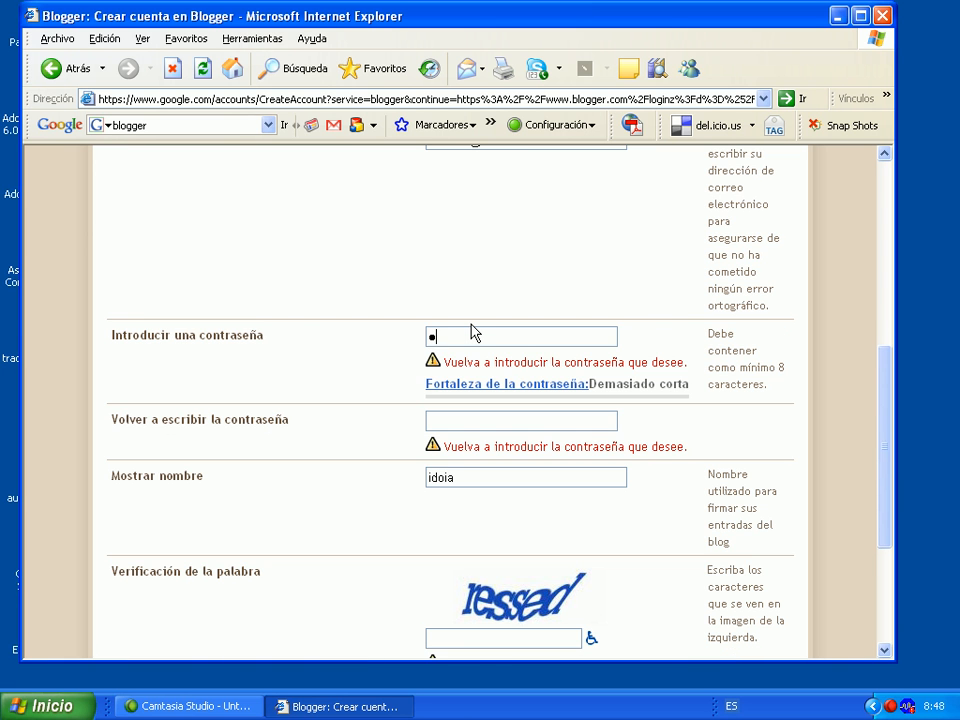
text(••••••••••)
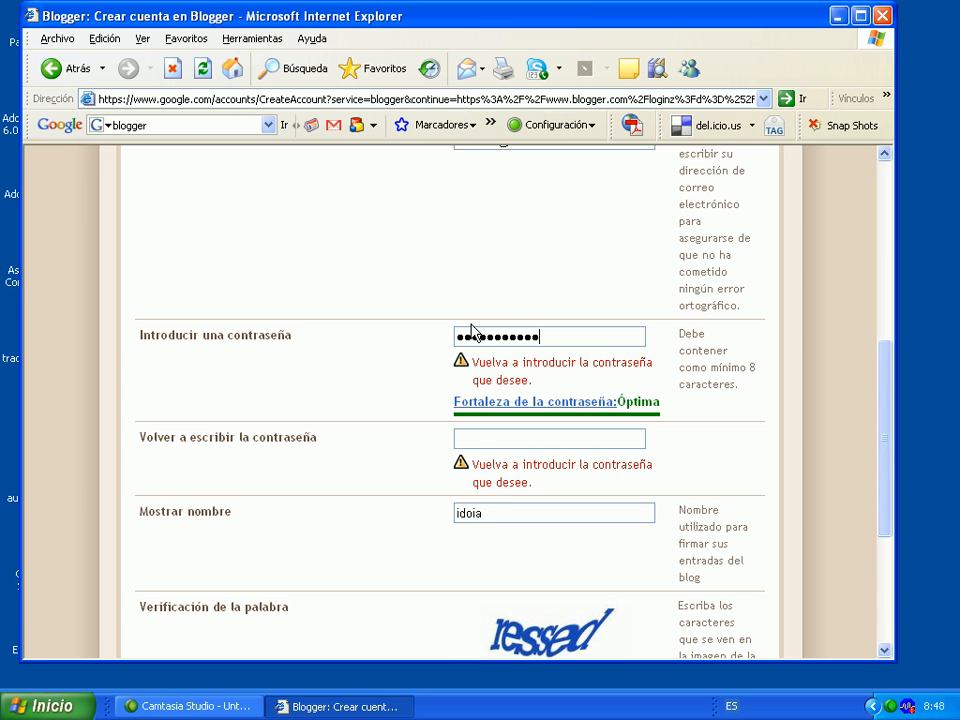
key(Tab)
text(•••••••••)
scroll(626, 360, down, 5)
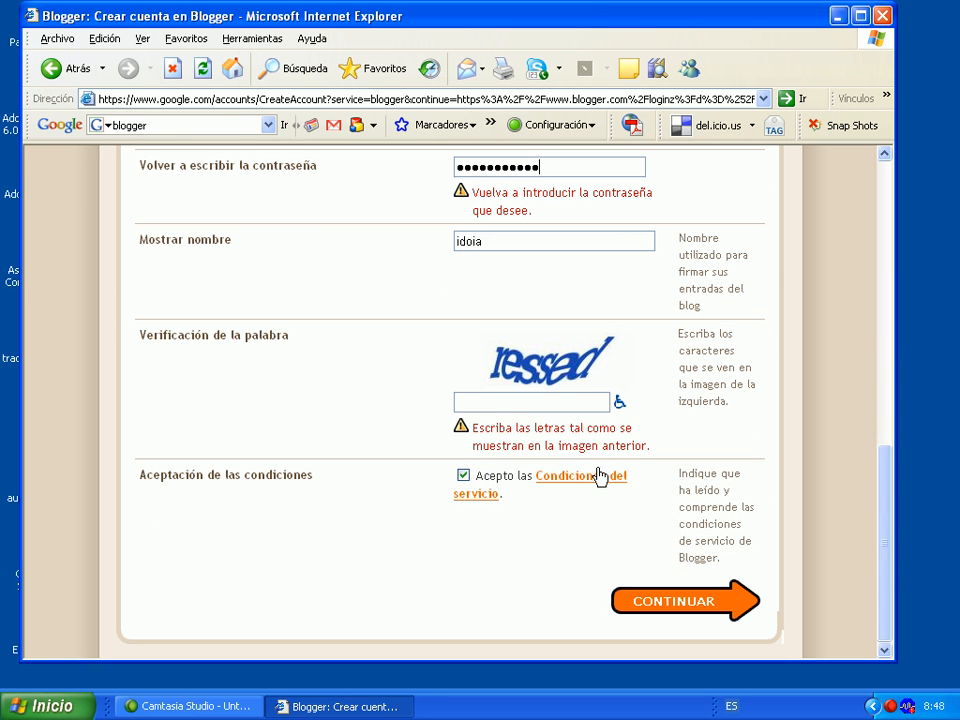
click(493, 395)
text(ressed)
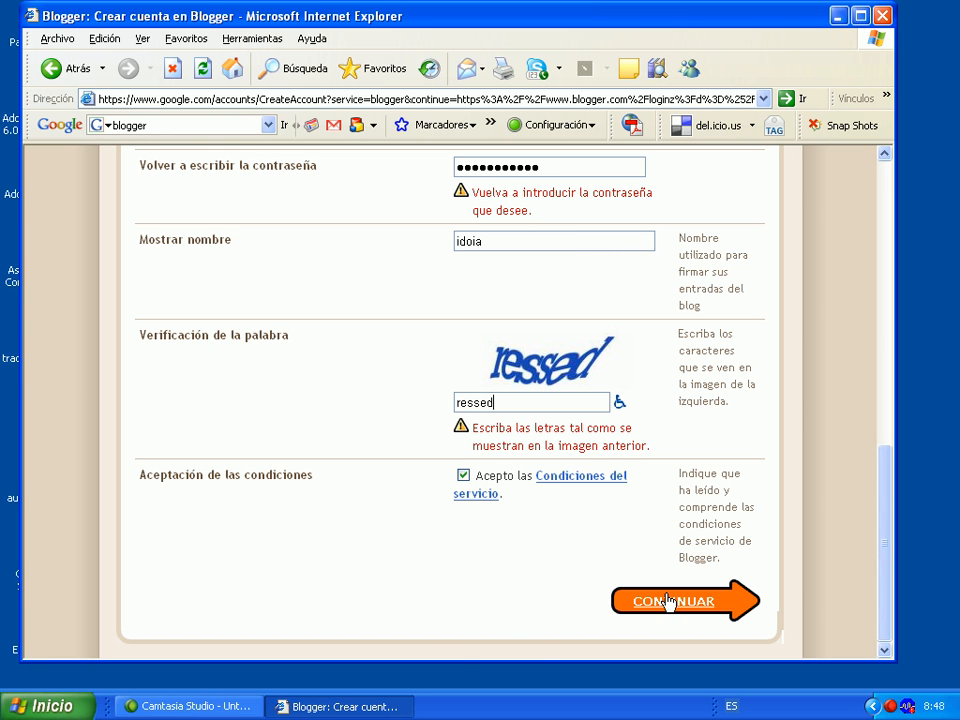
click(707, 604)
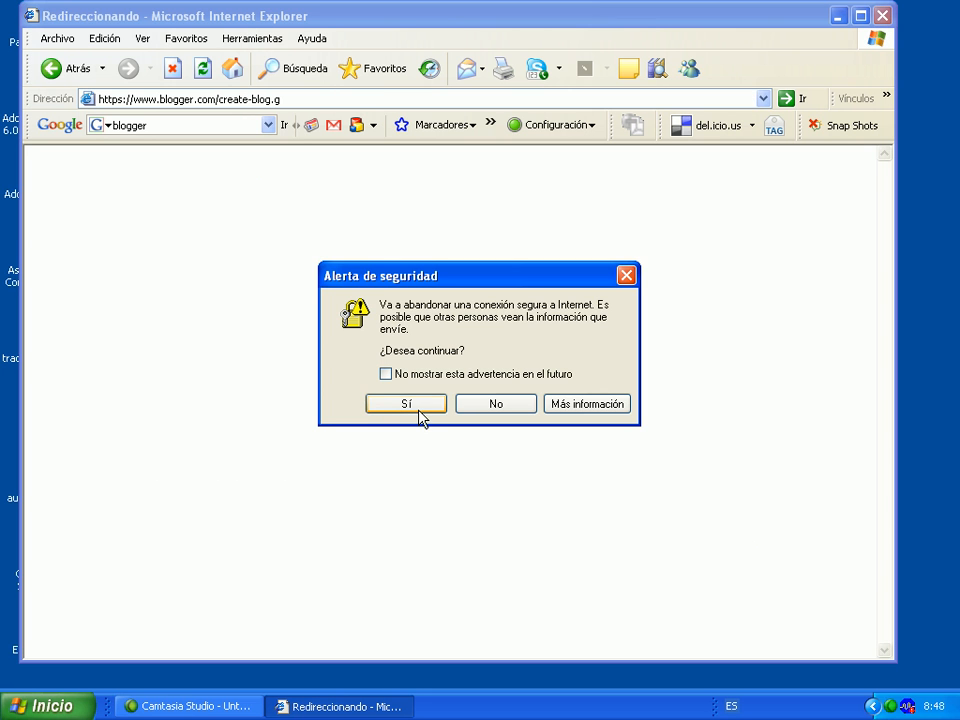
Title the blog 'haur hezkuntza tutoriala' at haurhezkuntzatutoriala.blogspot.com, complete verification, and continue
click(418, 406)
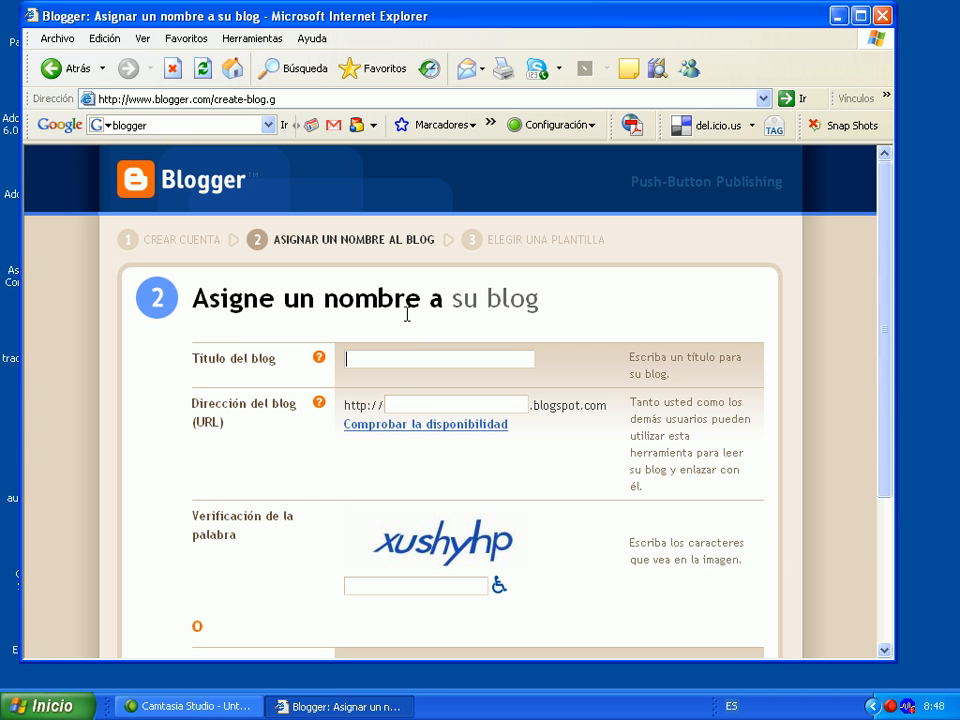
text(aur hezkuntza tutoriala)
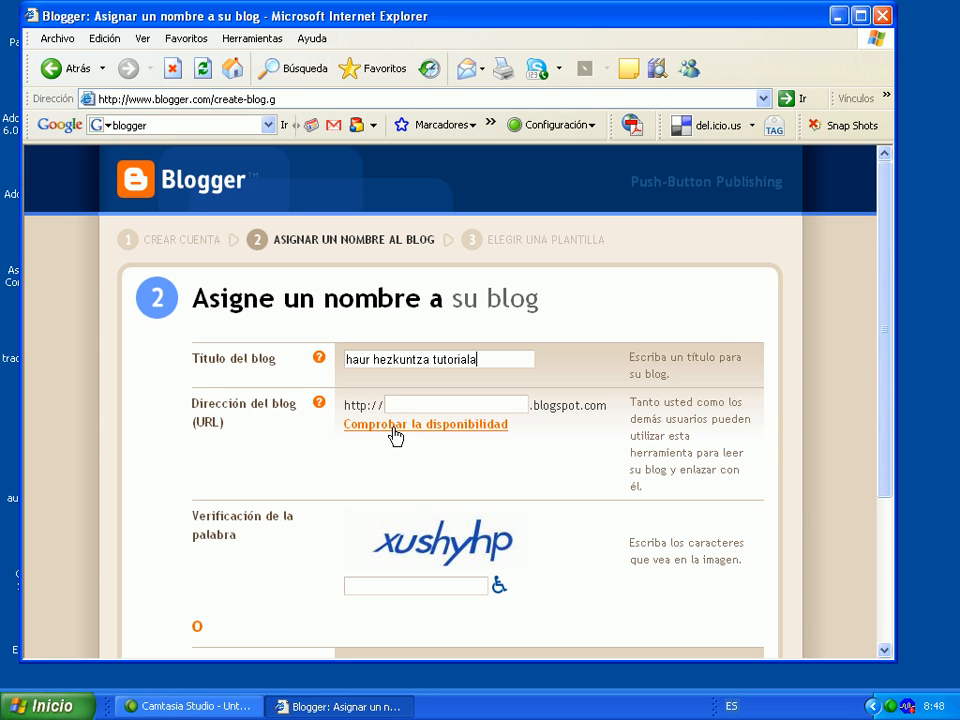
text(haurhezkuntzat)
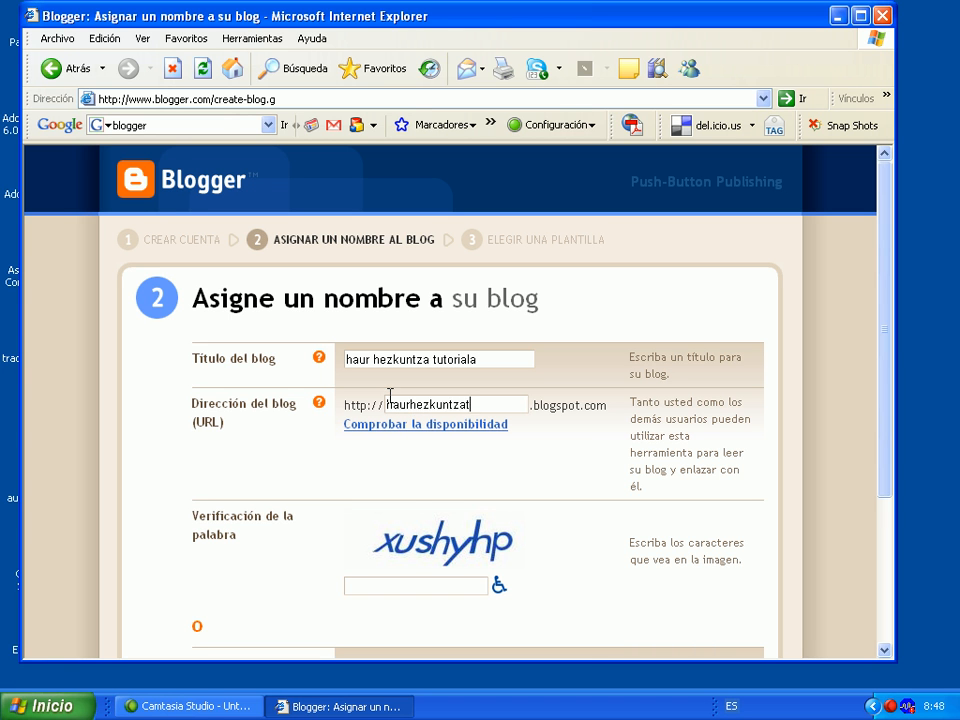
text(utoriala)
scroll(344, 578, down, 3)
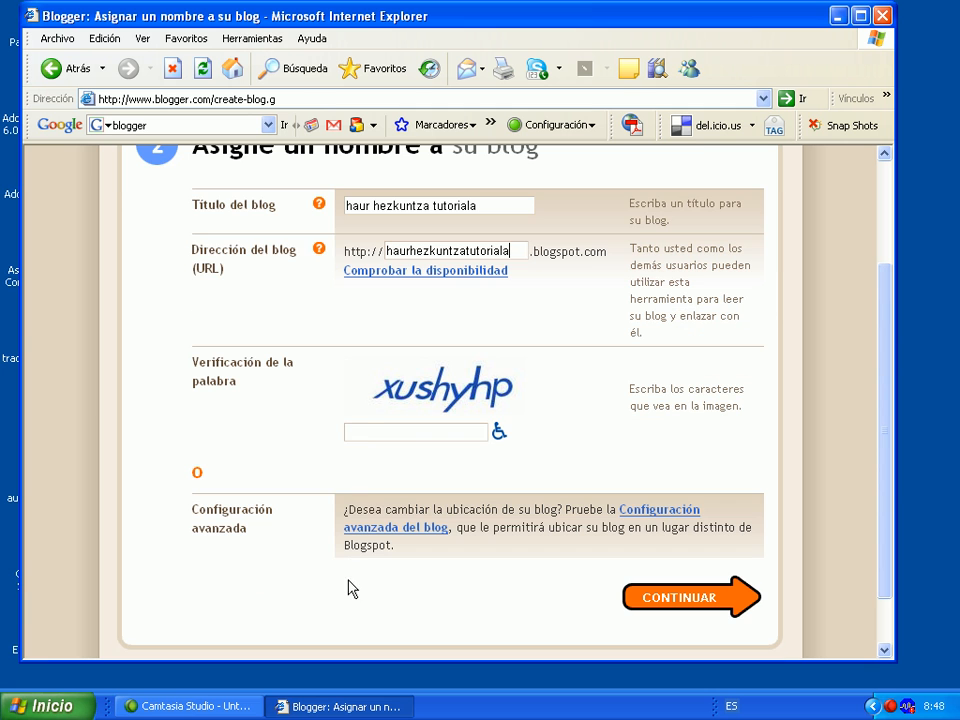
click(356, 432)
text(xushyhp)
click(683, 600)
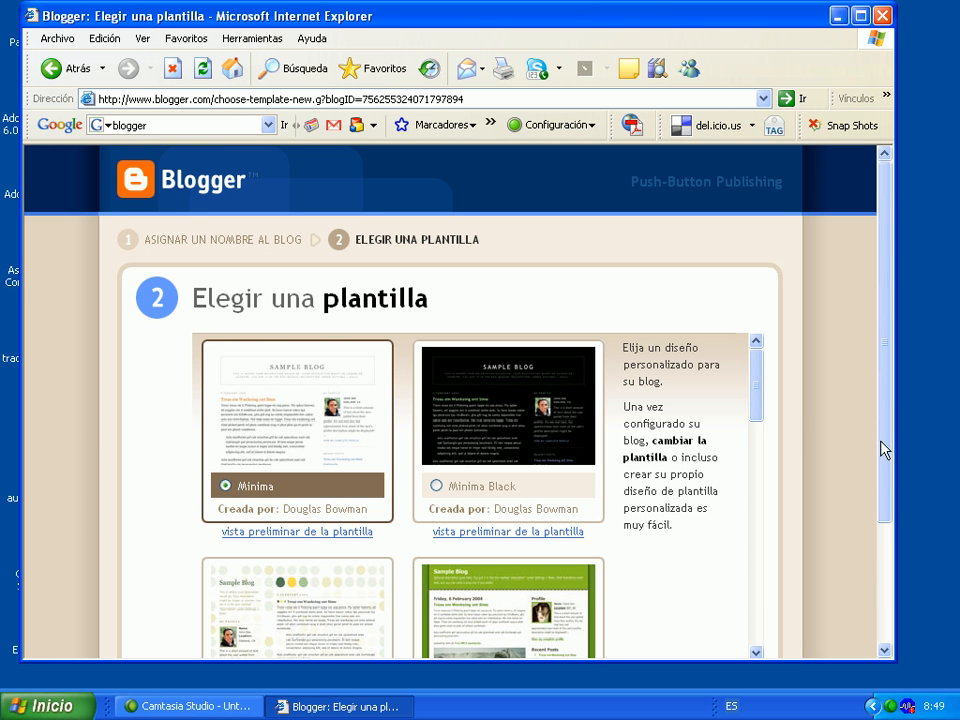
Maximize the browser and confirm the Minima template to create the blog
click(858, 15)
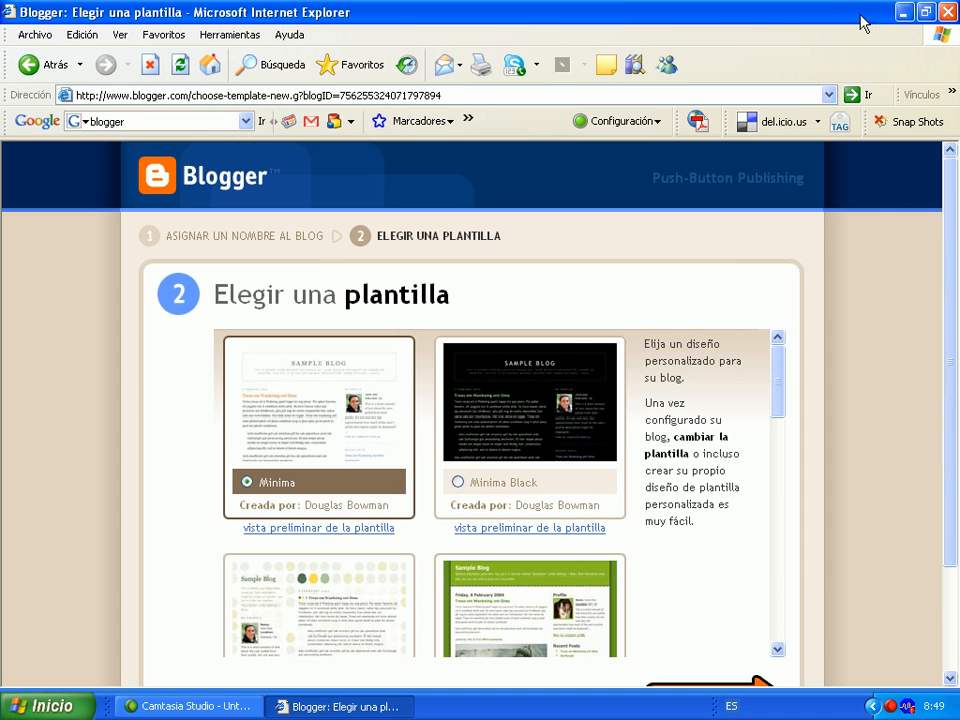
click(953, 676)
click(953, 676)
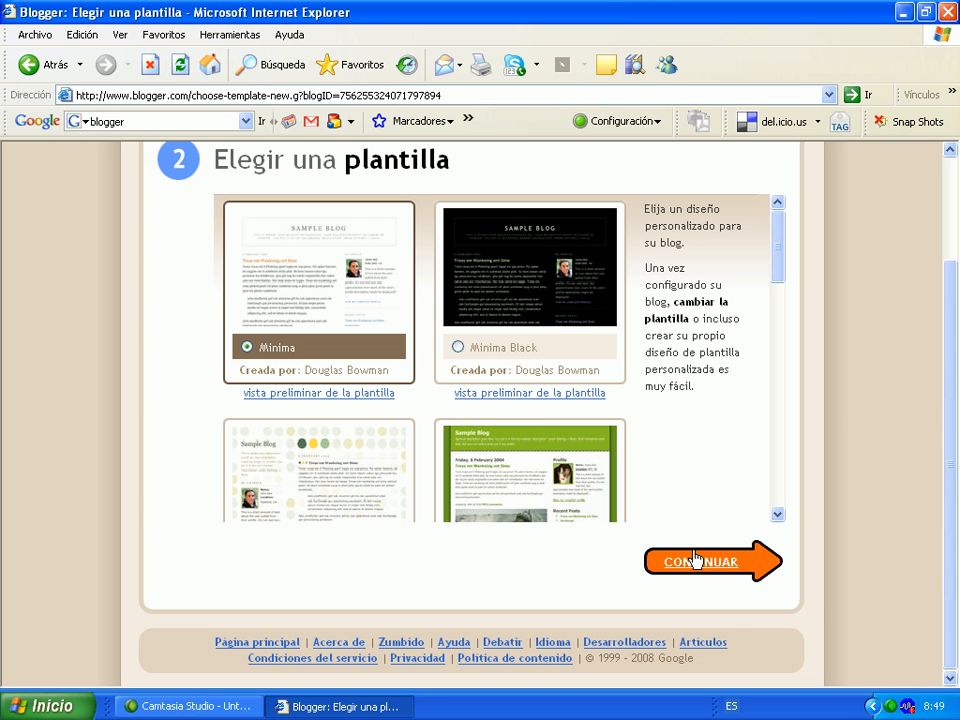
click(697, 560)
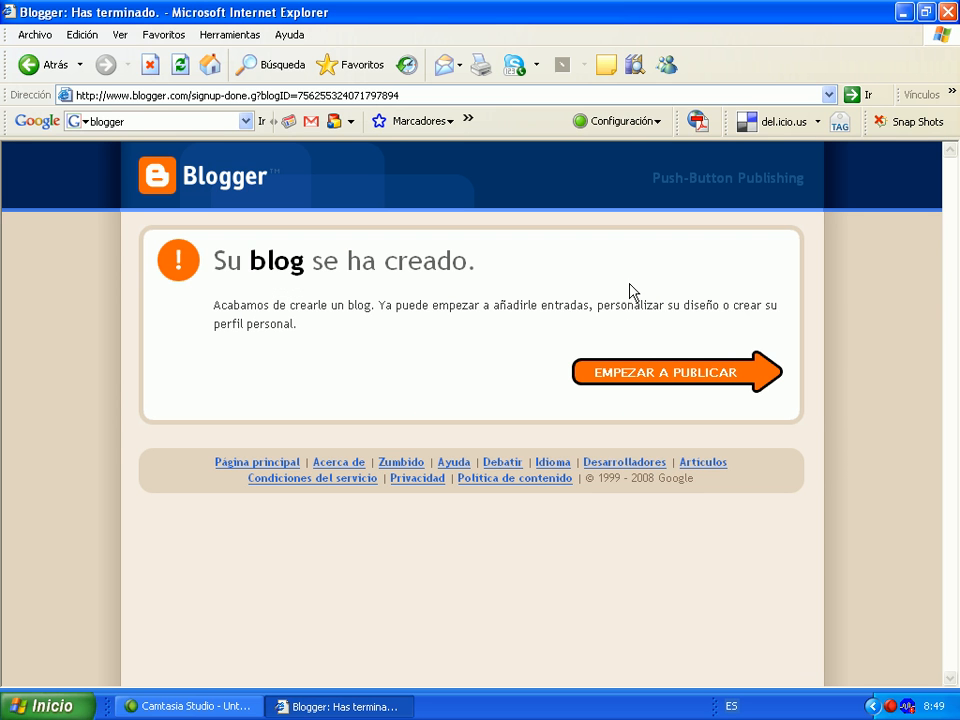
Choose EMPEZAR A PUBLICAR to start the first post on 'haur hezkuntza tutoriala'
click(652, 376)
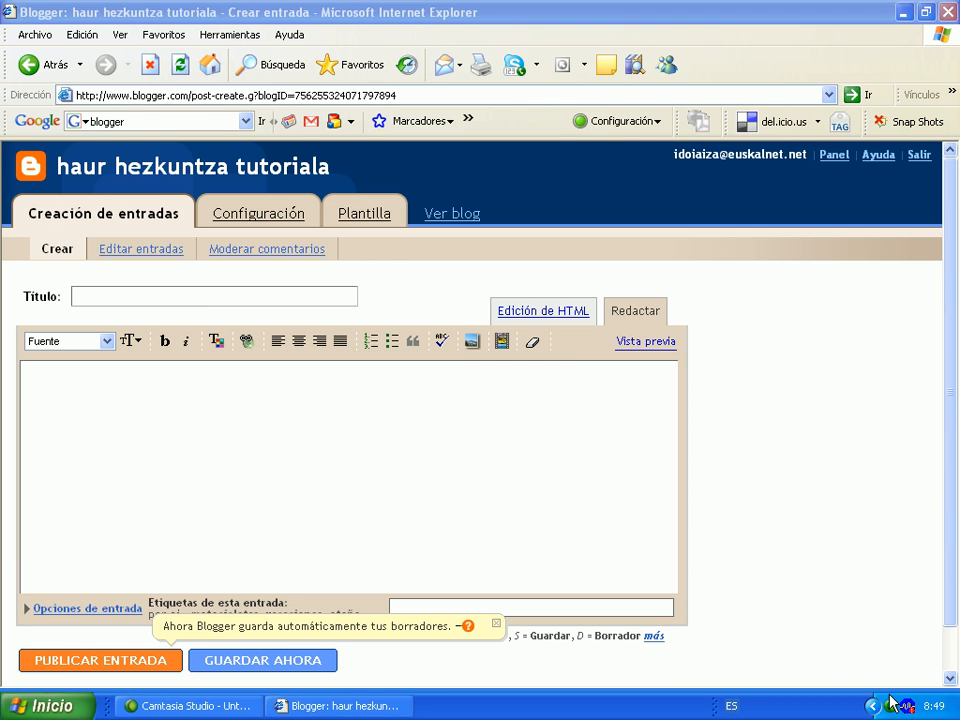
double_click(890, 708)
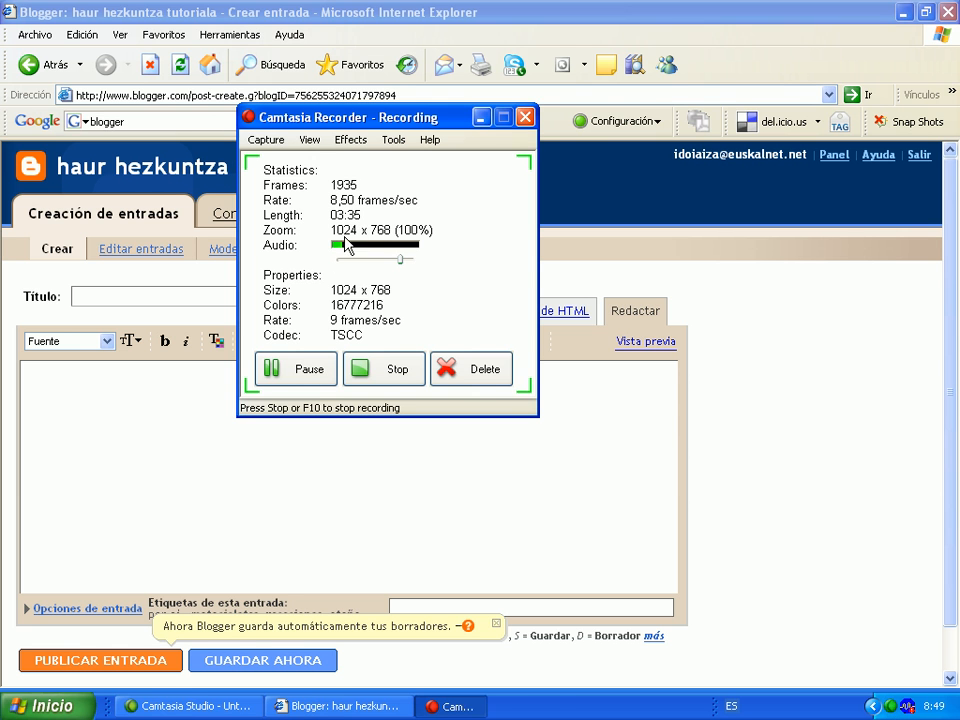